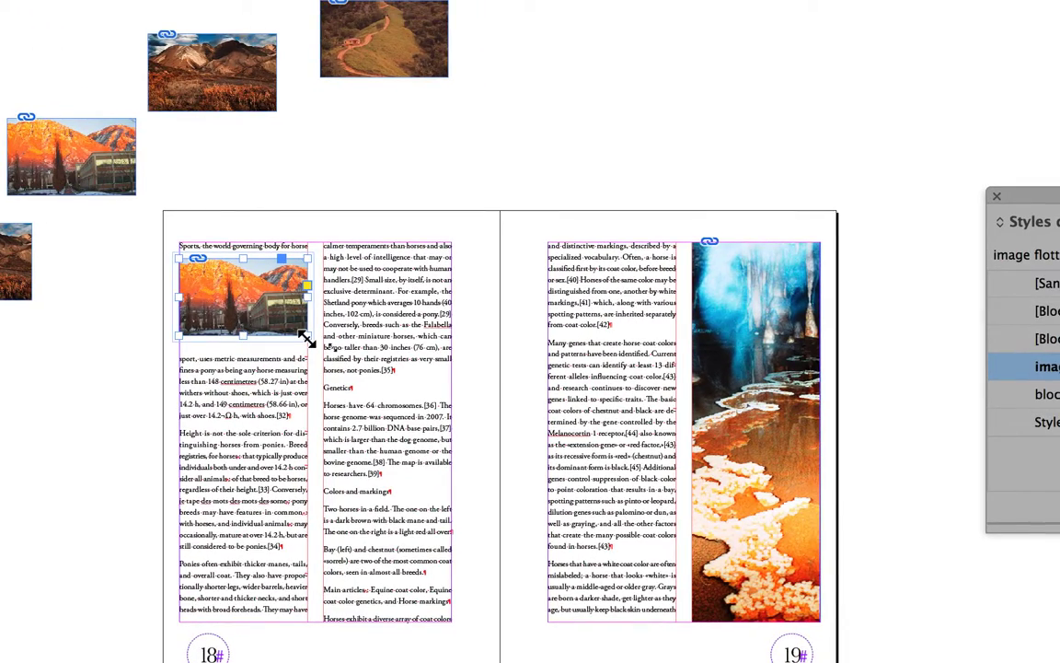
# Enlarge the orange mountain image on page 18 to span both text columns, about 170 mm wide and 98 mm high, and deselect it
pyautogui.moveTo(309, 339); pyautogui.dragTo(452, 417)
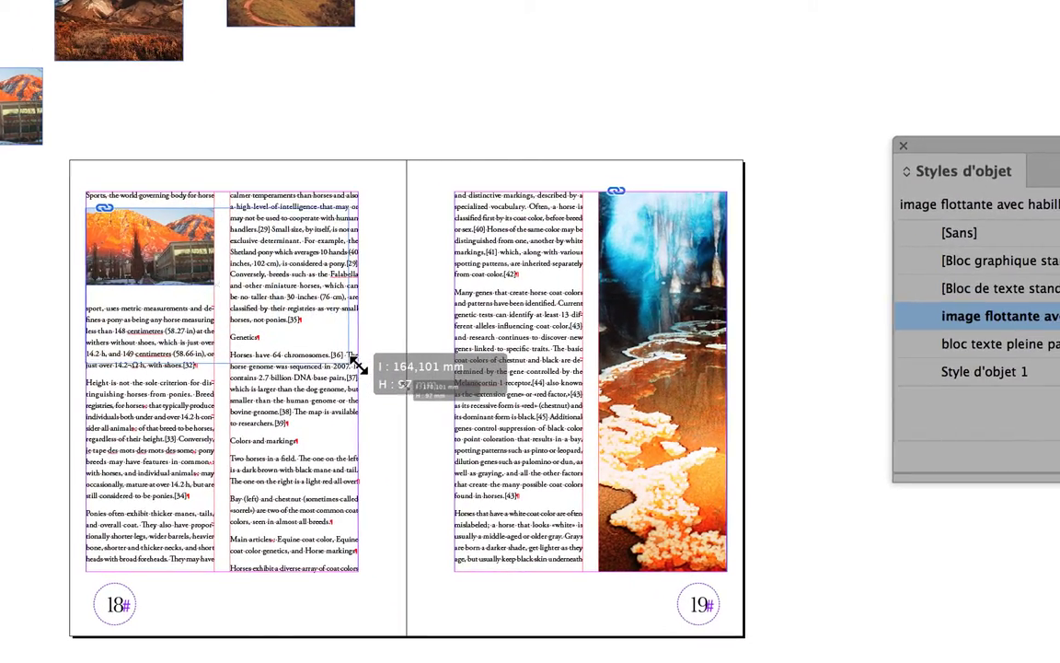
pyautogui.moveTo(361, 366); pyautogui.dragTo(348, 346)
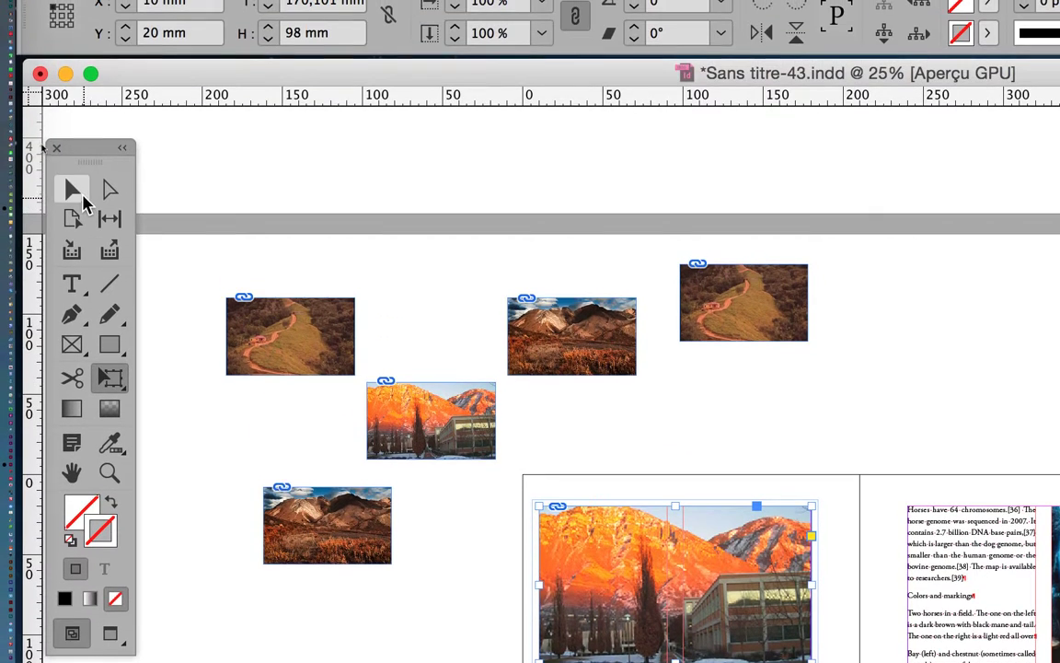
pyautogui.click(74, 68)
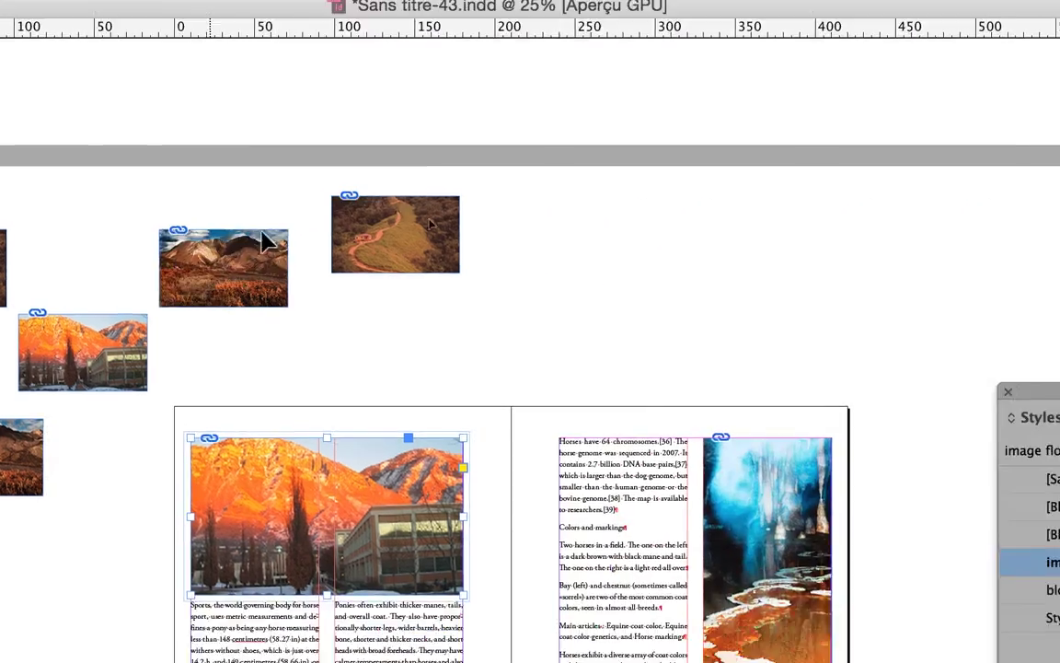
pyautogui.click(552, 348)
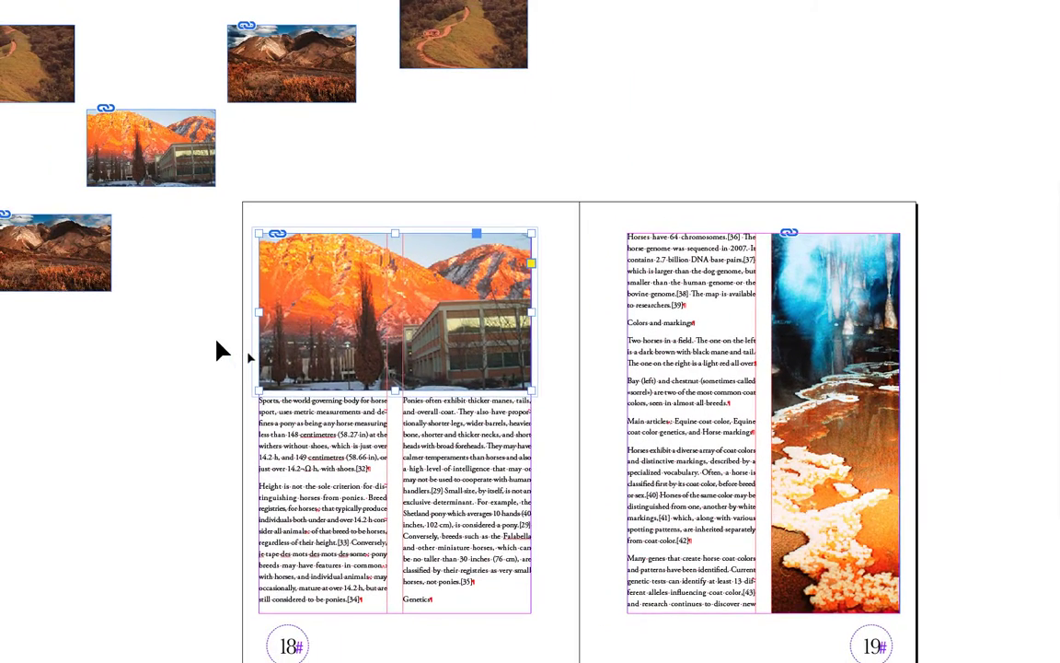
pyautogui.click(135, 378)
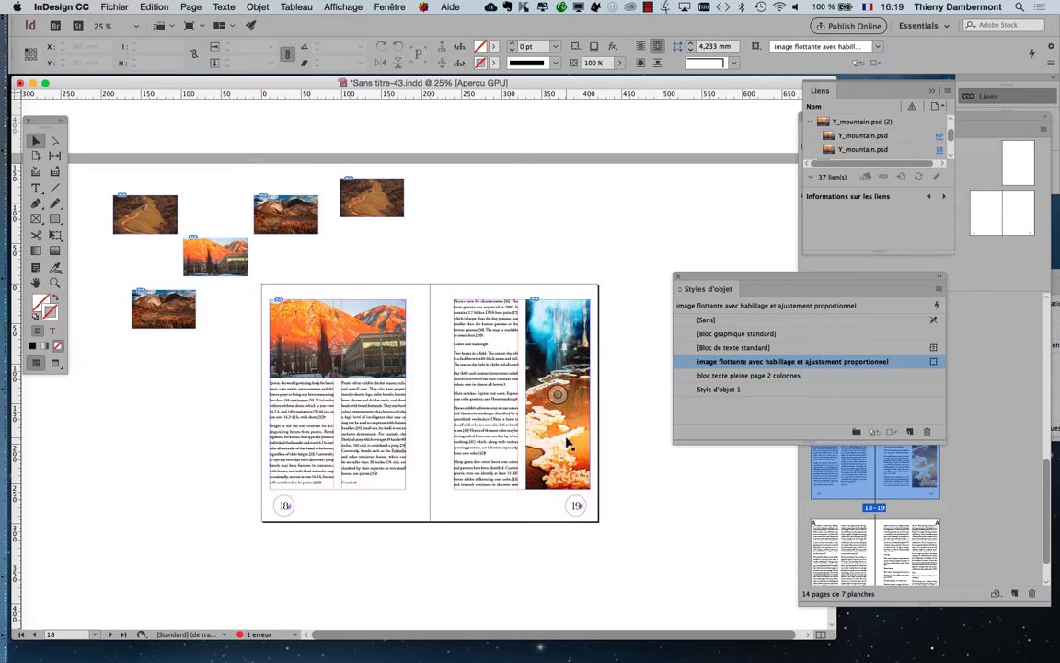
# Cut the five images from the pasteboard beside spread 18–19
pyautogui.scroll(-5, 568, 442)
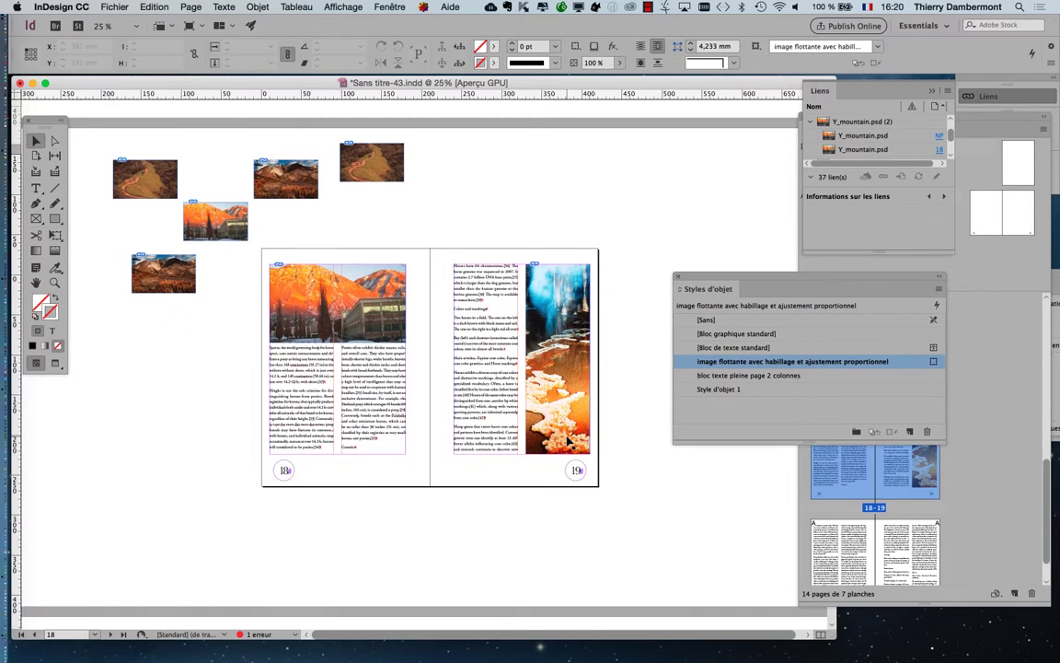
pyautogui.scroll(-4, 568, 441)
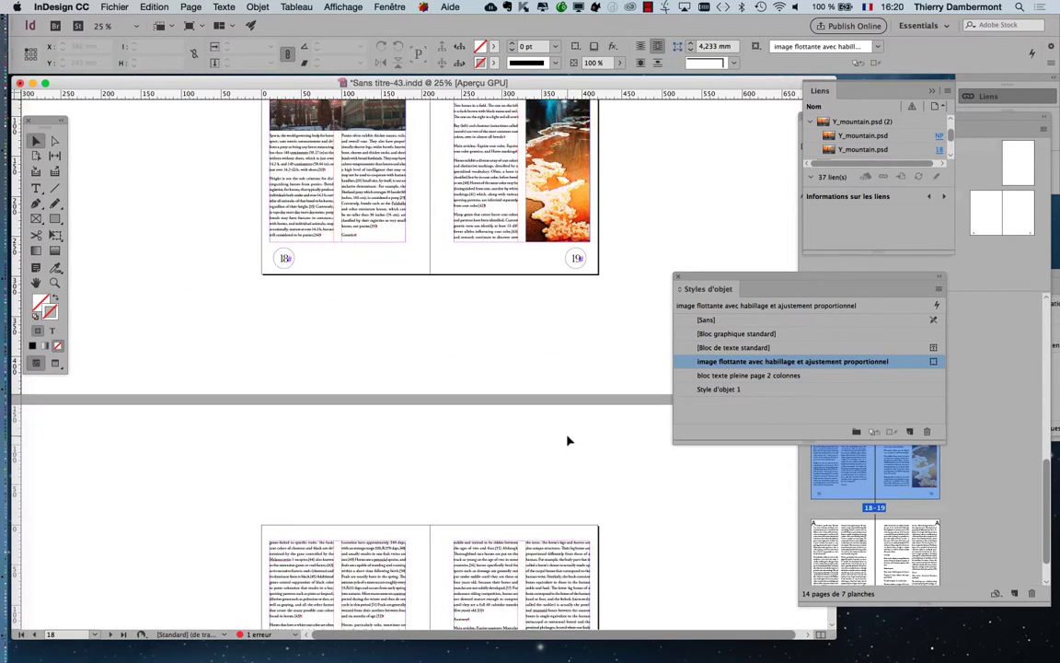
pyautogui.scroll(9, 568, 440)
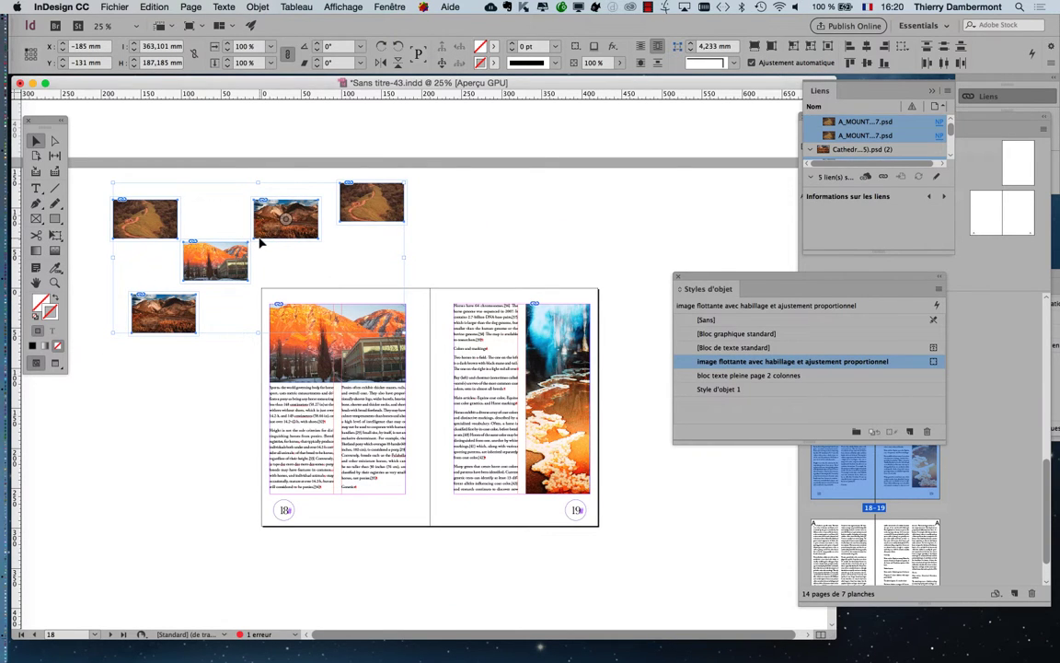
pyautogui.press('super+shift+a')
pyautogui.scroll(-10, 301, 362)
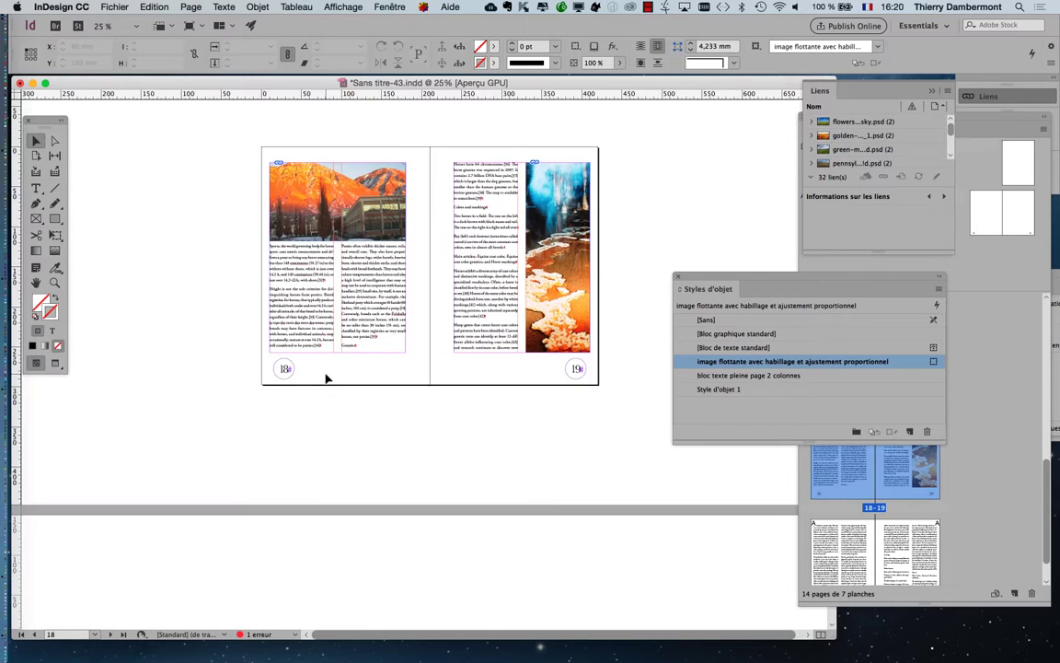
pyautogui.scroll(-2, 209, 391)
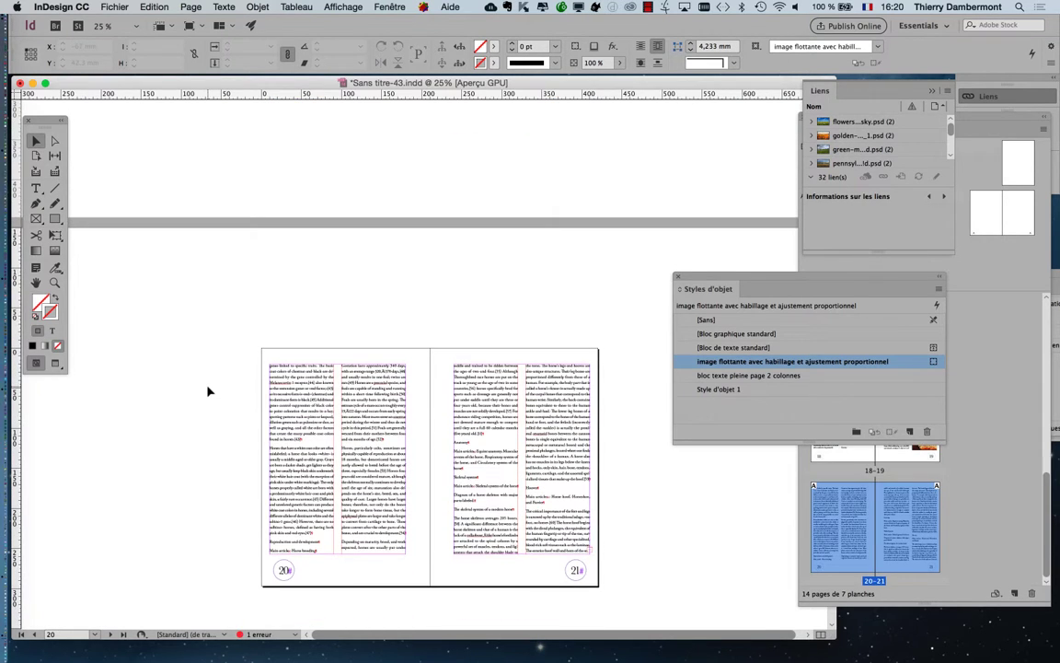
pyautogui.press('super+v')
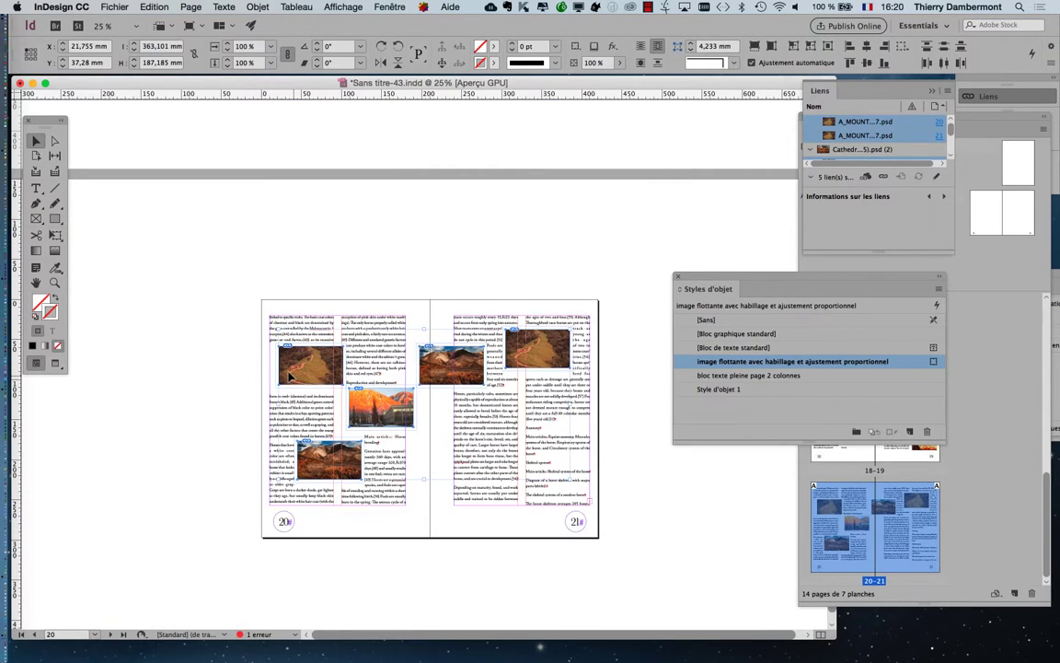
pyautogui.moveTo(163, 276); pyautogui.dragTo(164, 277)
pyautogui.press('super+z')
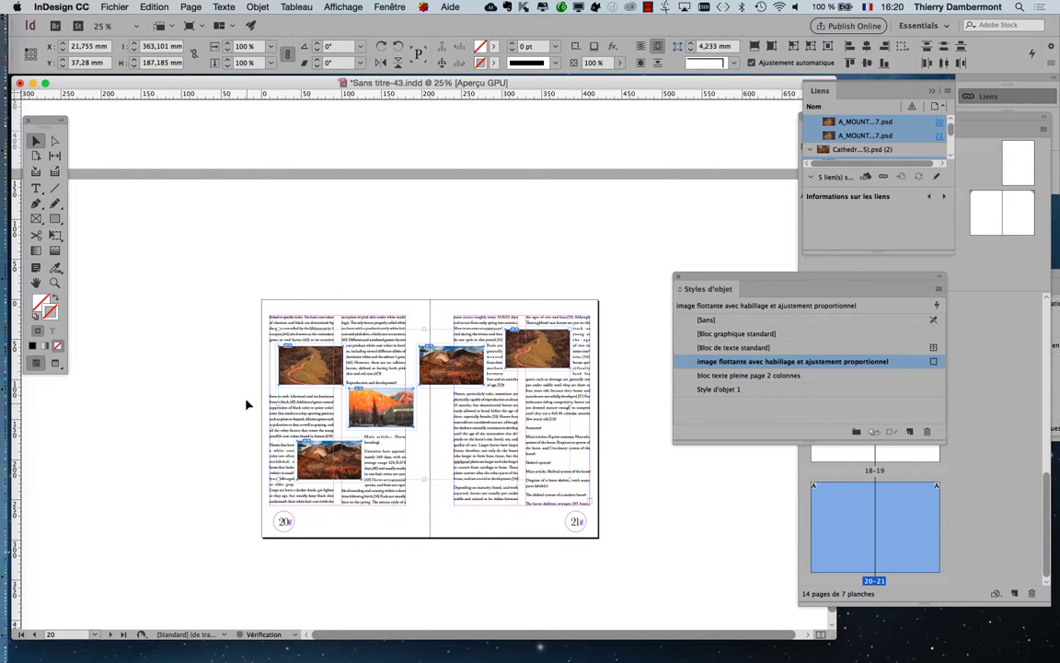
pyautogui.press('super+z')
# Paste the five cut images in place beside spread 20–21 and move the upper dark mountain image to page 20's upper-left corner
pyautogui.click(154, 6)
pyautogui.click(180, 114)
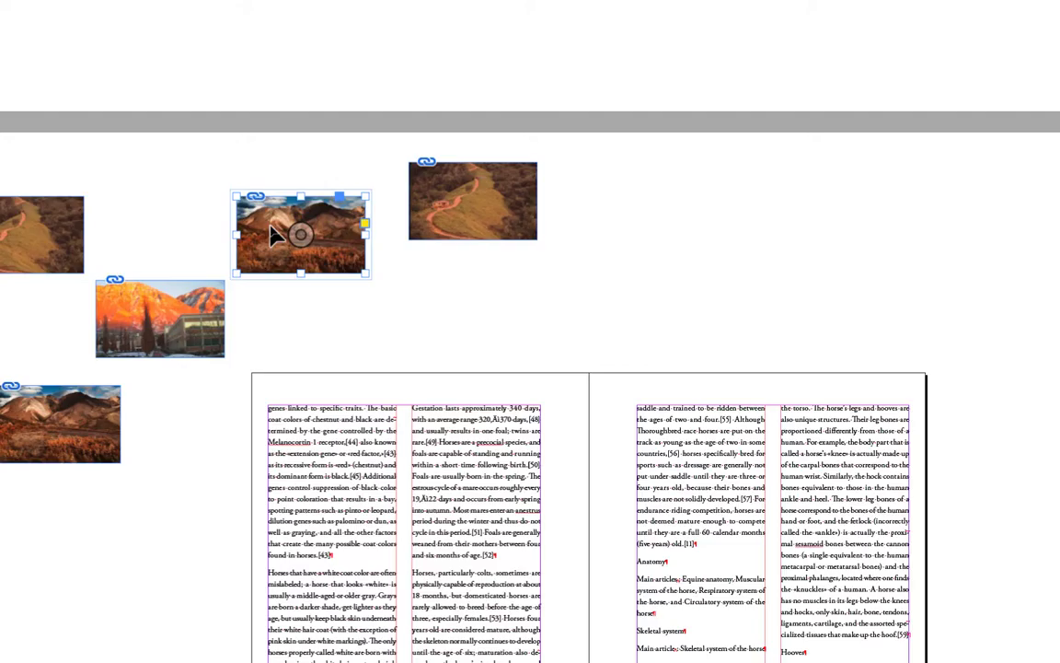
pyautogui.moveTo(272, 235); pyautogui.dragTo(290, 413)
pyautogui.moveTo(283, 302); pyautogui.dragTo(256, 277)
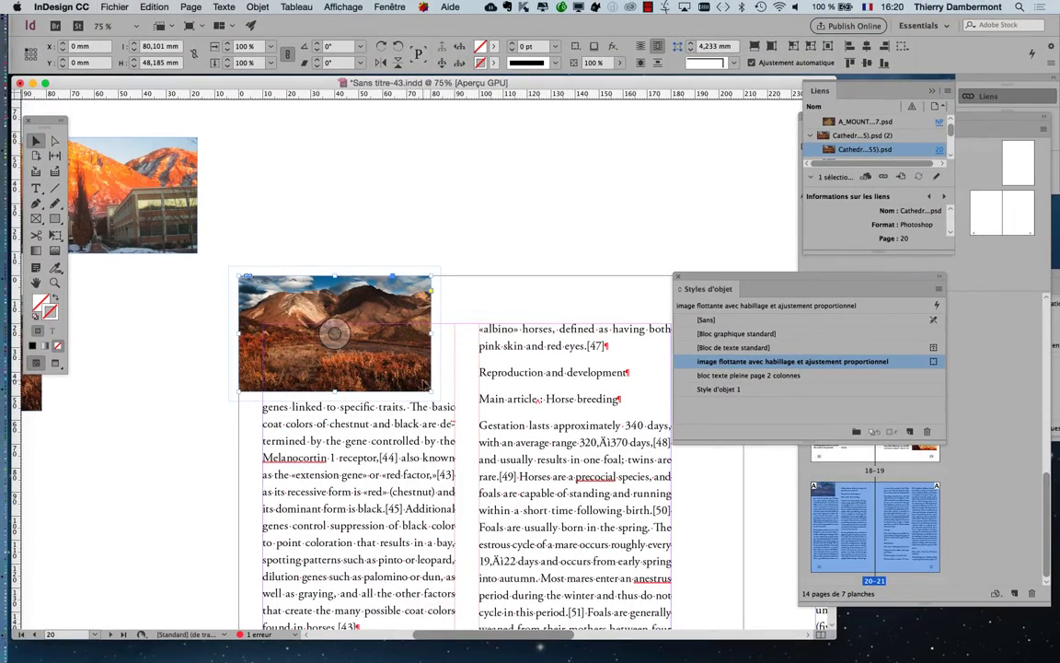
# Enlarge the mountain image to cover all of page 20, 297 mm high, and deselect it
pyautogui.press('super+minus')
pyautogui.press('super+minus')
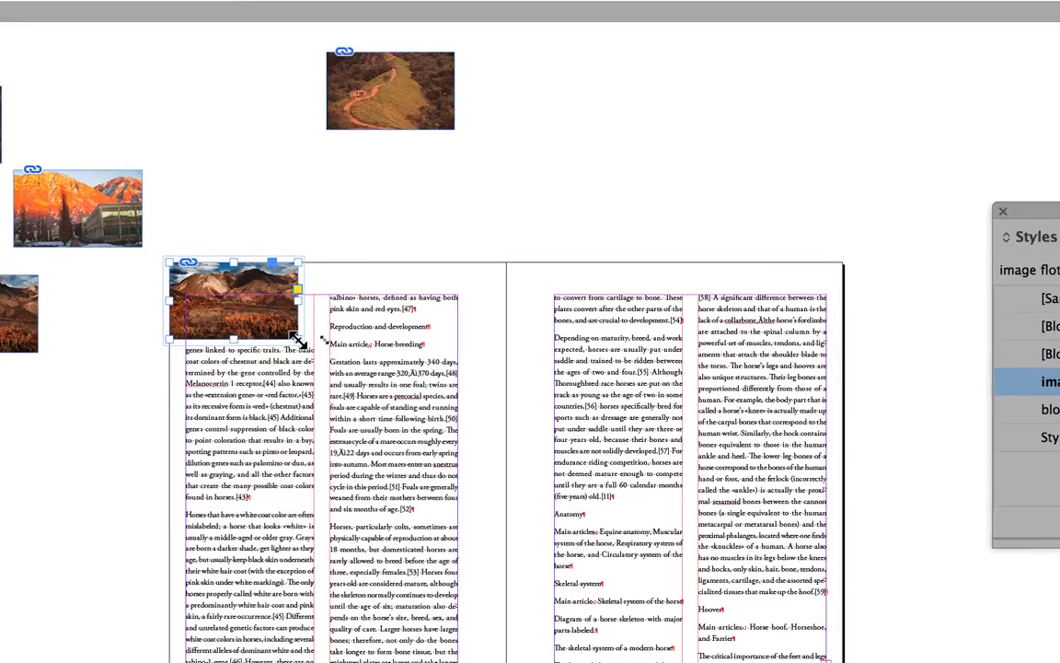
pyautogui.moveTo(301, 340); pyautogui.dragTo(496, 662)
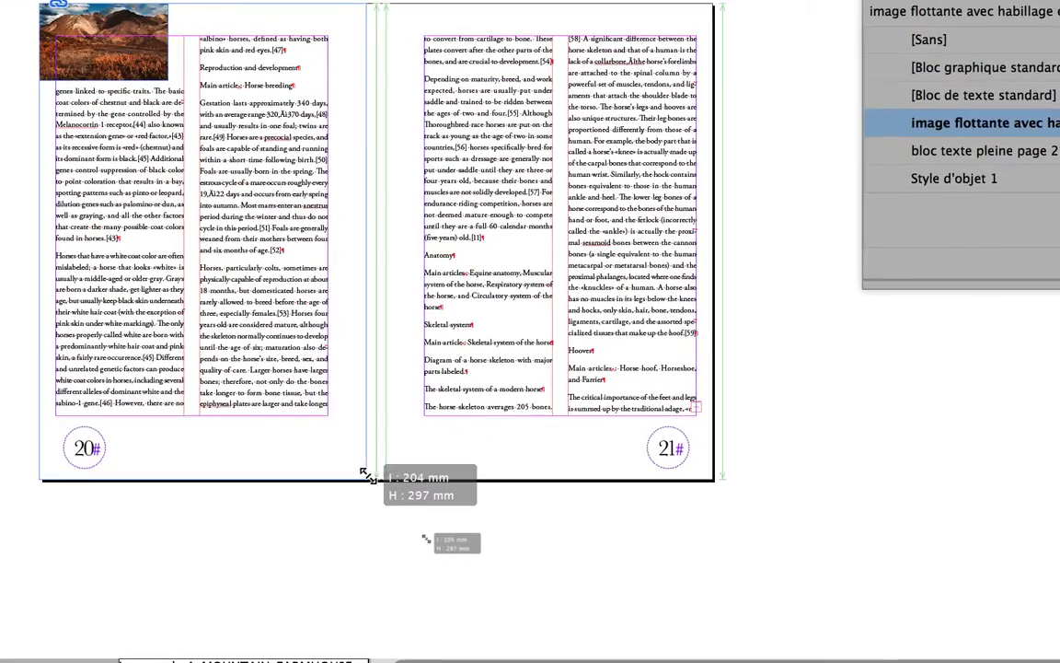
pyautogui.moveTo(367, 474); pyautogui.dragTo(372, 478)
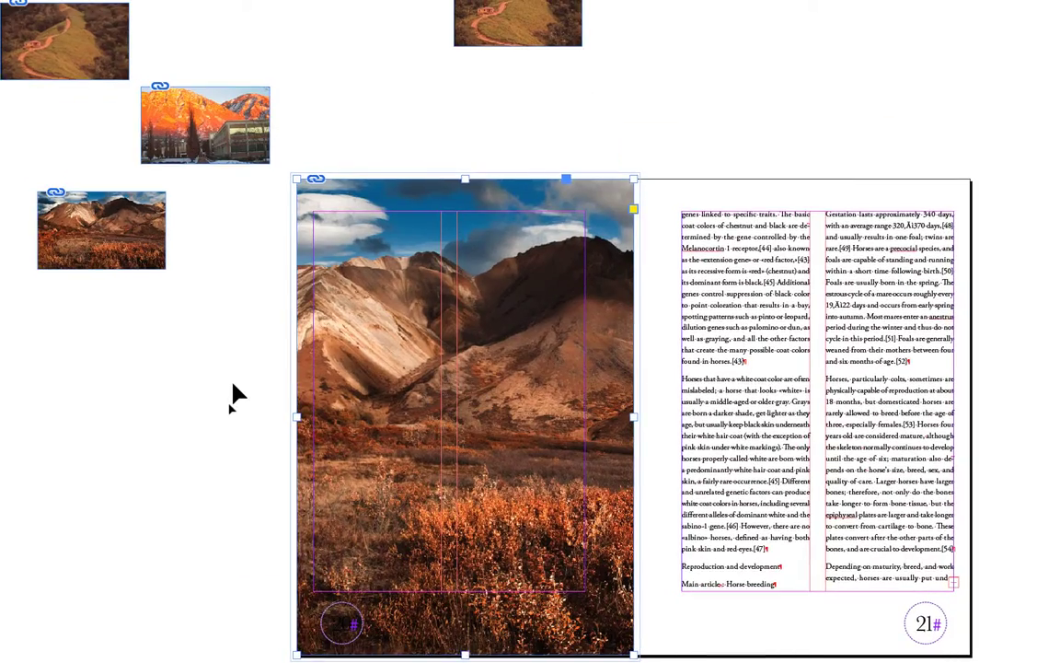
pyautogui.click(170, 302)
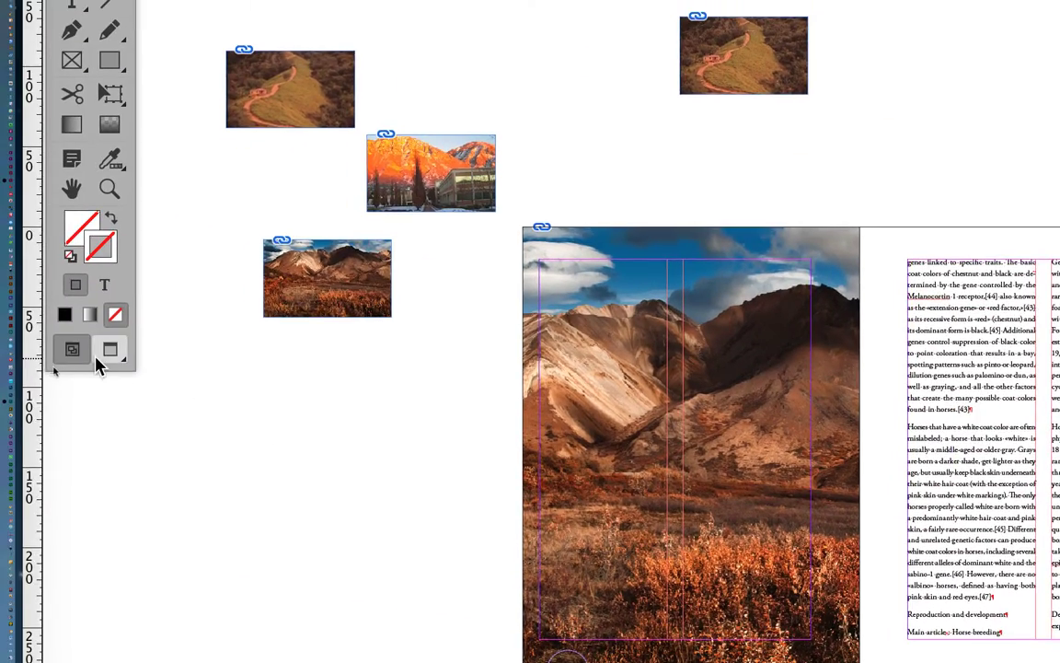
# Switch repeatedly between Normal and Preview display to check the full-page image on page 20
pyautogui.click(99, 357)
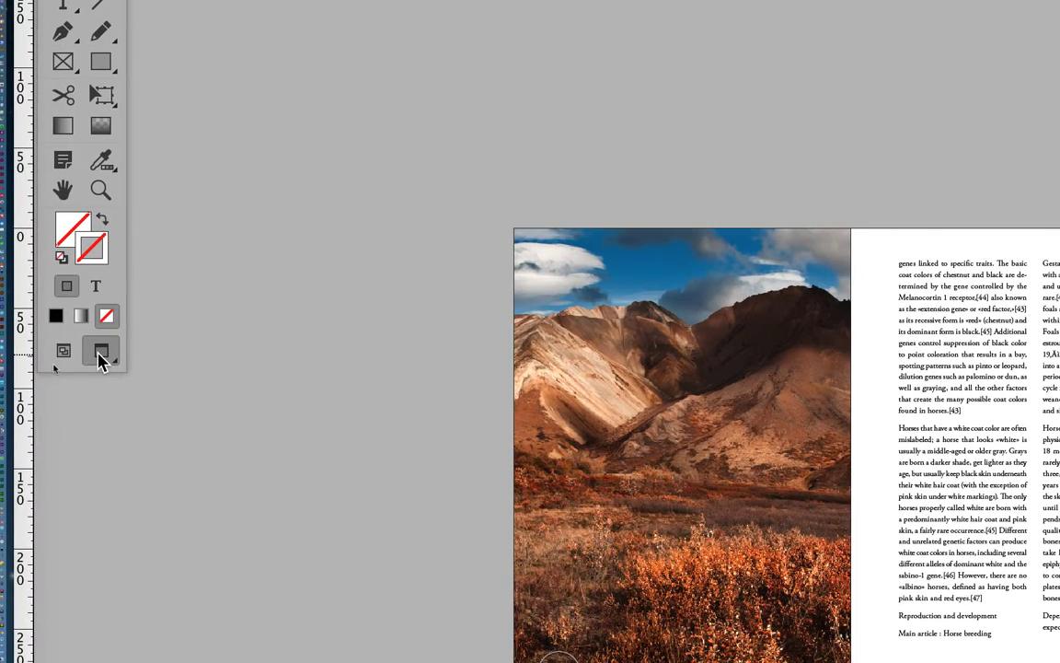
pyautogui.click(90, 359)
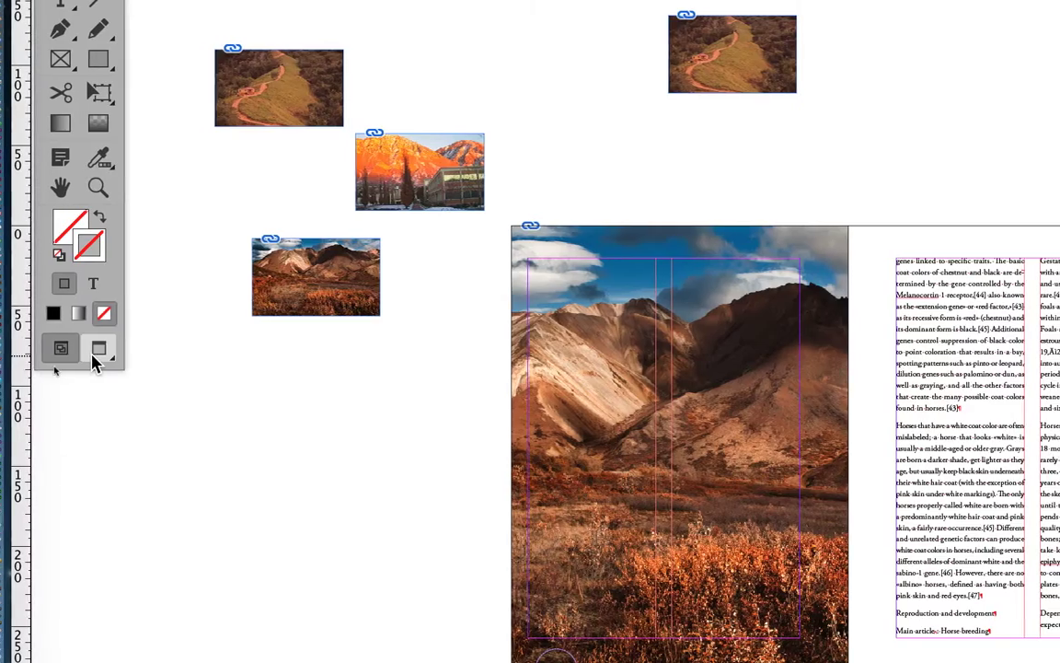
pyautogui.click(96, 361)
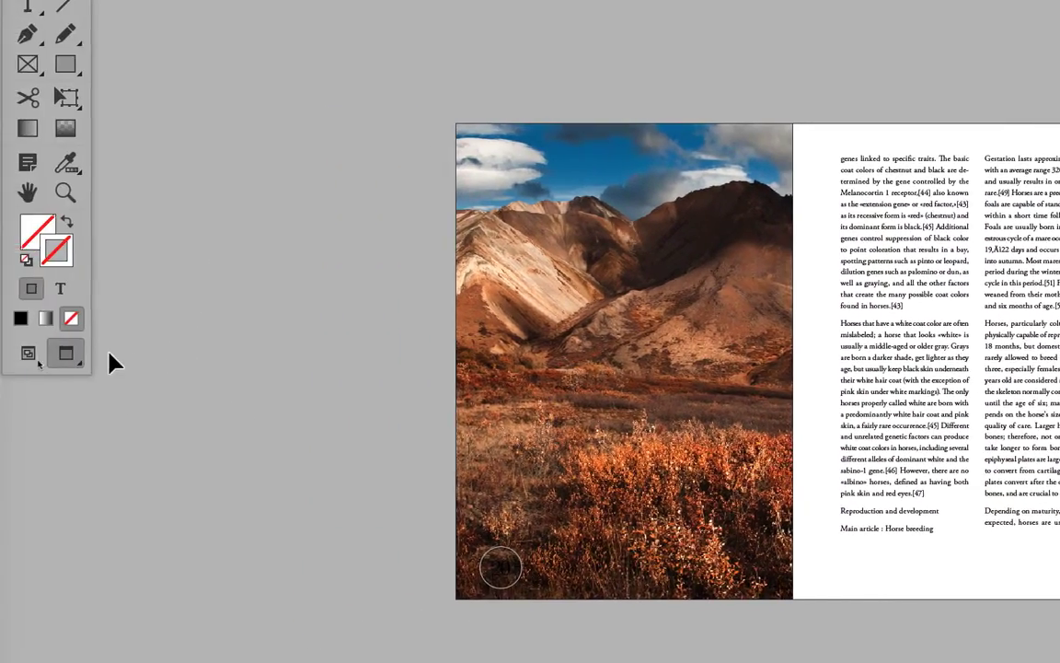
pyautogui.click(65, 352)
pyautogui.click(66, 352)
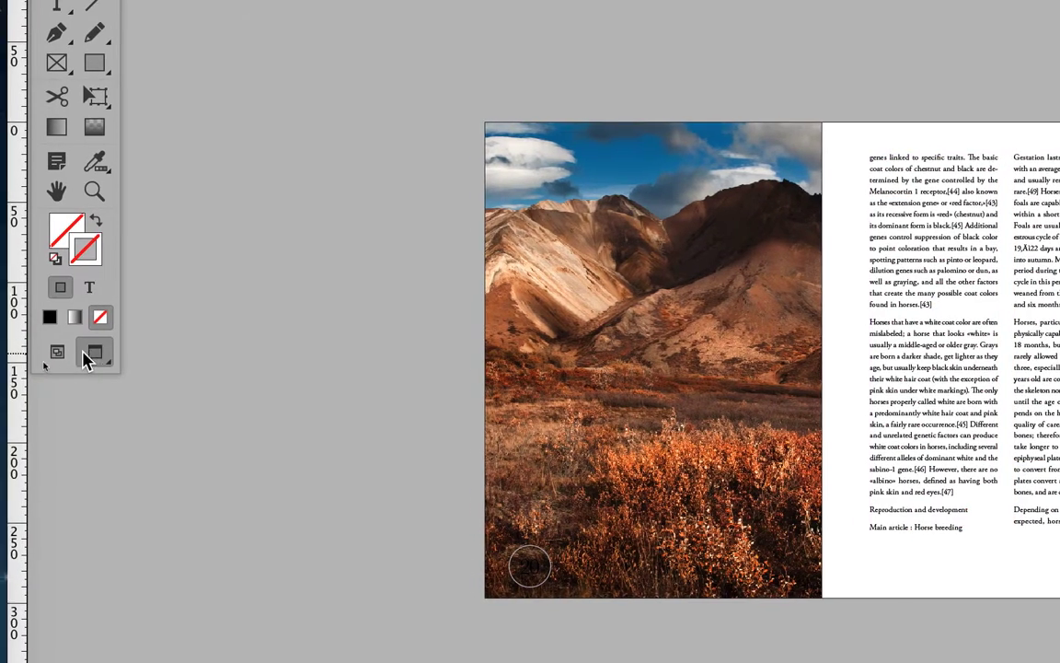
pyautogui.click(86, 355)
pyautogui.click(86, 356)
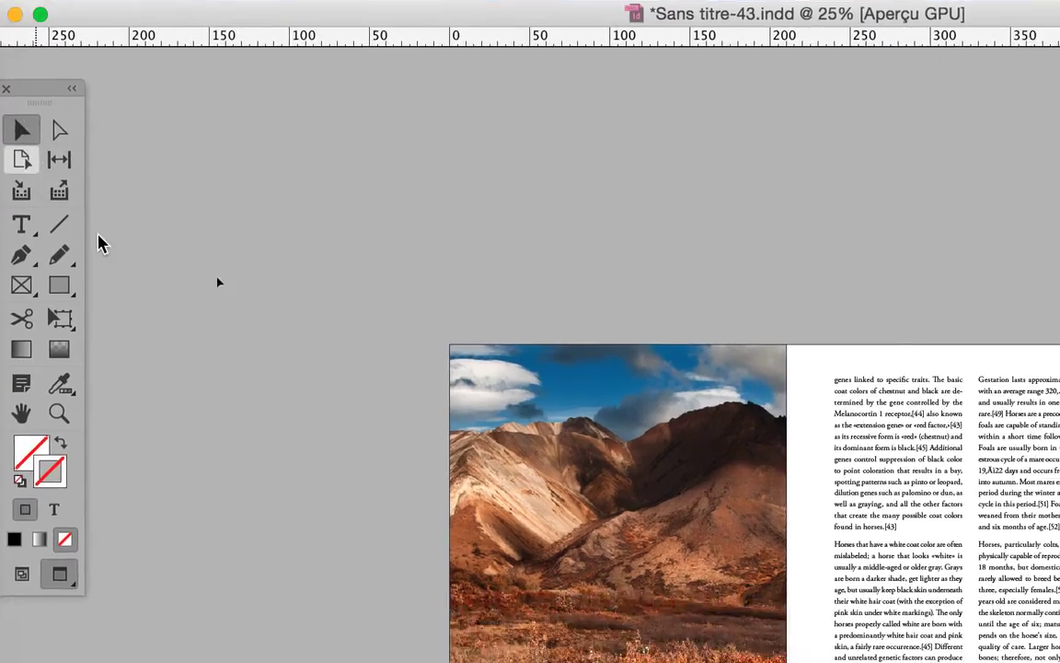
# Widen the full-page image past the spine onto page 21 and return to Normal display
pyautogui.click(635, 387)
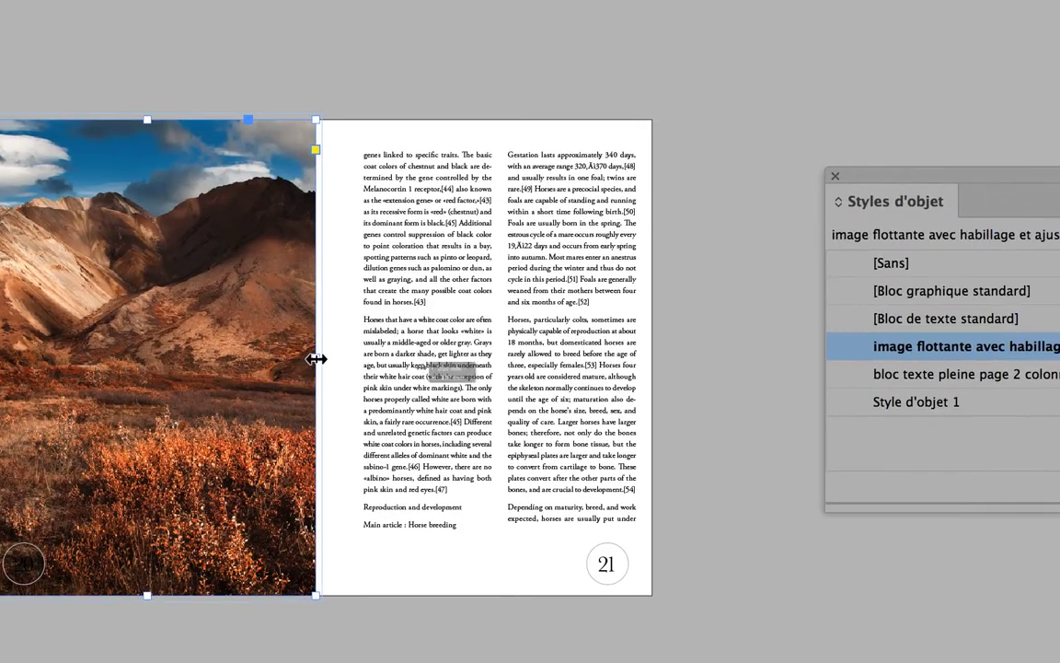
pyautogui.moveTo(315, 359); pyautogui.dragTo(327, 360)
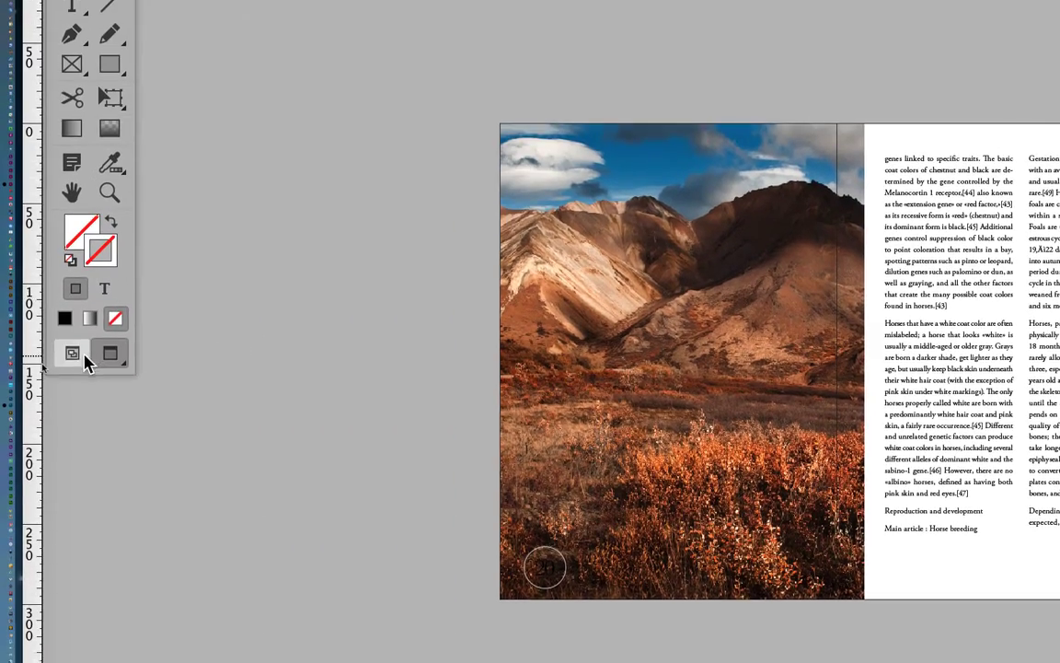
pyautogui.click(73, 355)
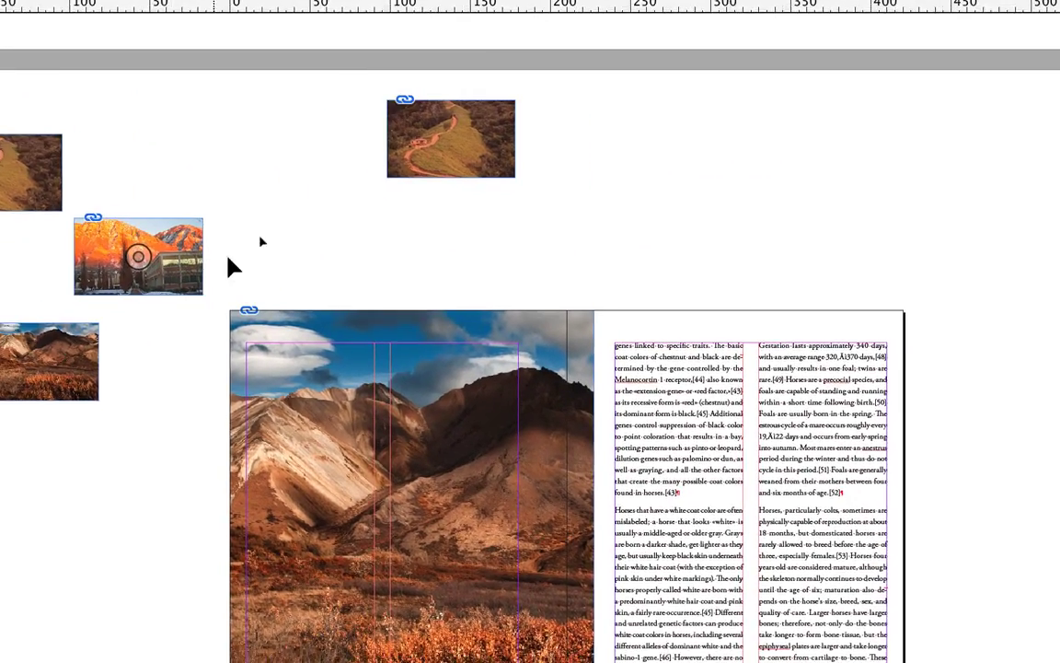
# Move the orange image higher on the pasteboard and extend the full-page image beyond page 20's top, outer and bottom edges
pyautogui.moveTo(112, 242); pyautogui.dragTo(140, 179)
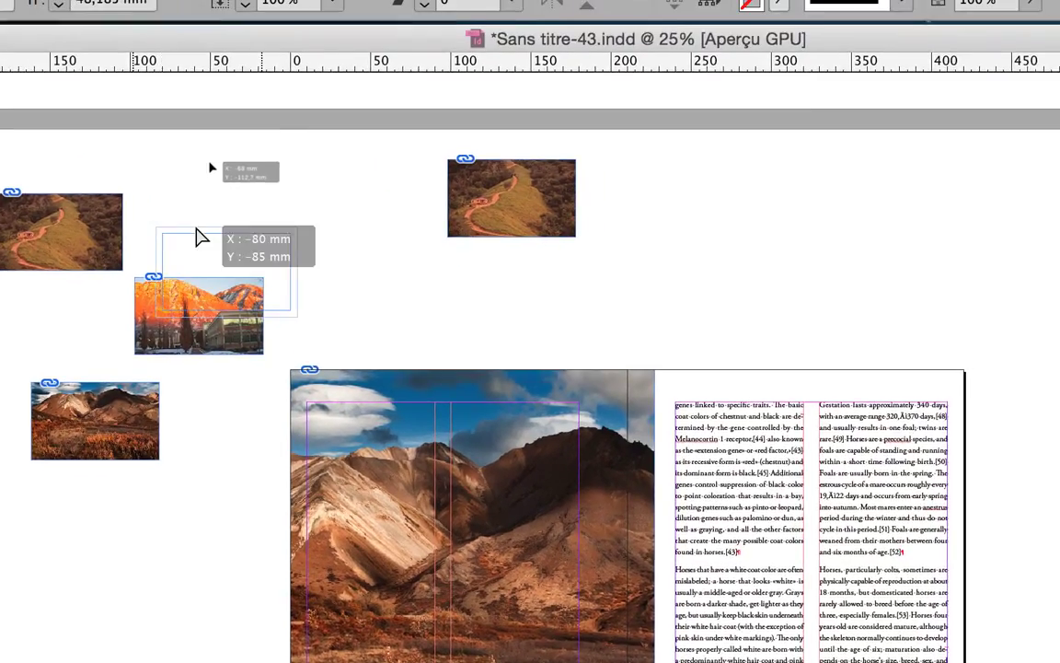
pyautogui.moveTo(203, 238); pyautogui.dragTo(210, 184)
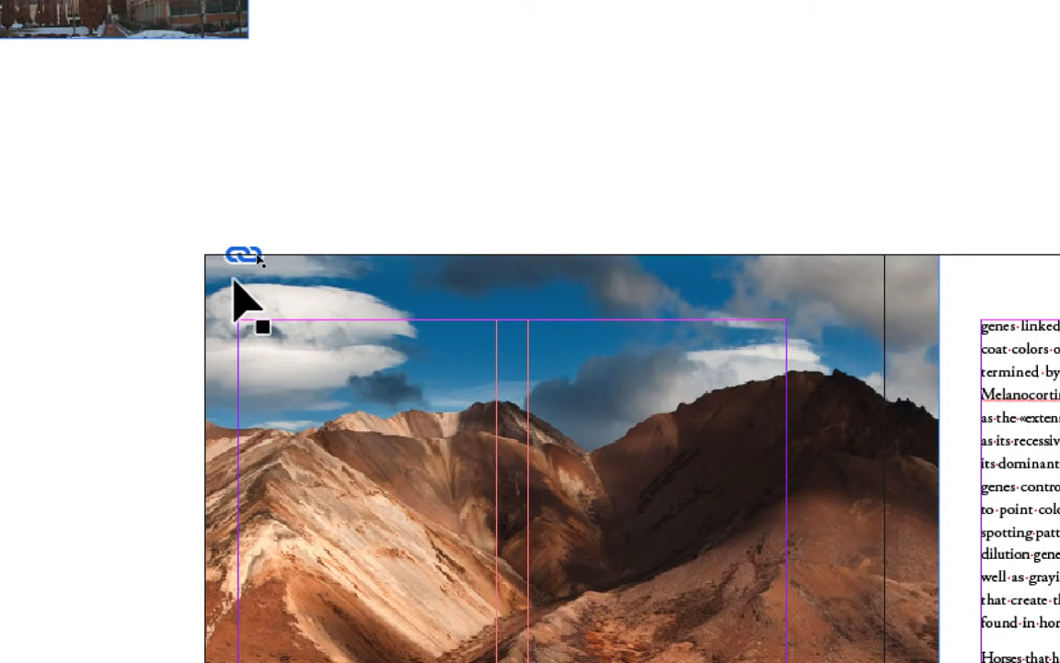
pyautogui.click(235, 280)
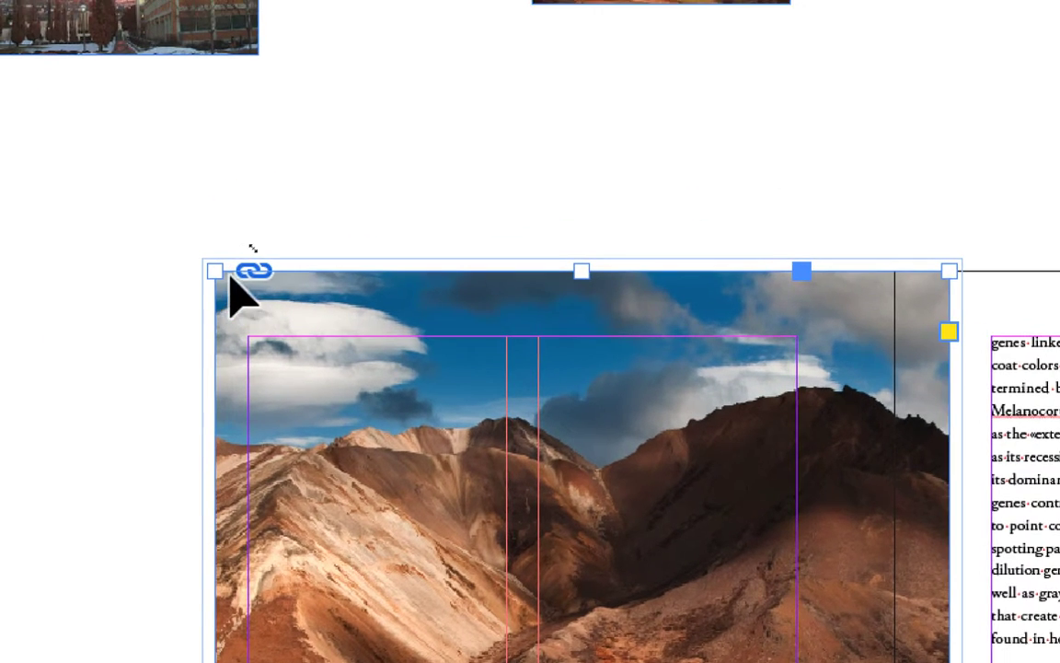
pyautogui.moveTo(229, 275); pyautogui.dragTo(225, 269)
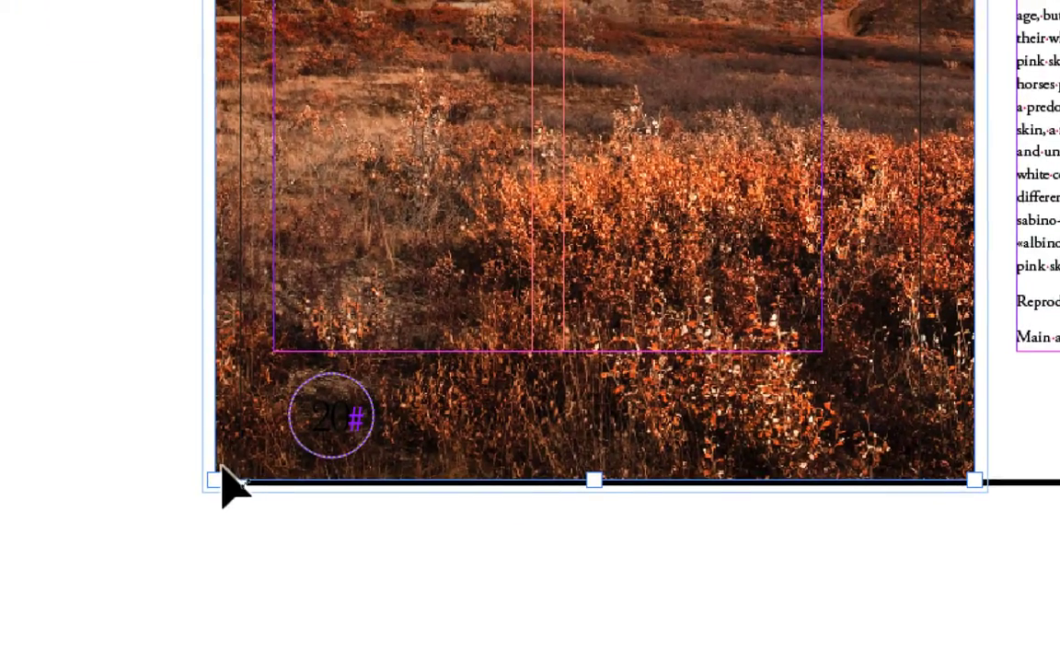
pyautogui.moveTo(223, 471); pyautogui.dragTo(220, 480)
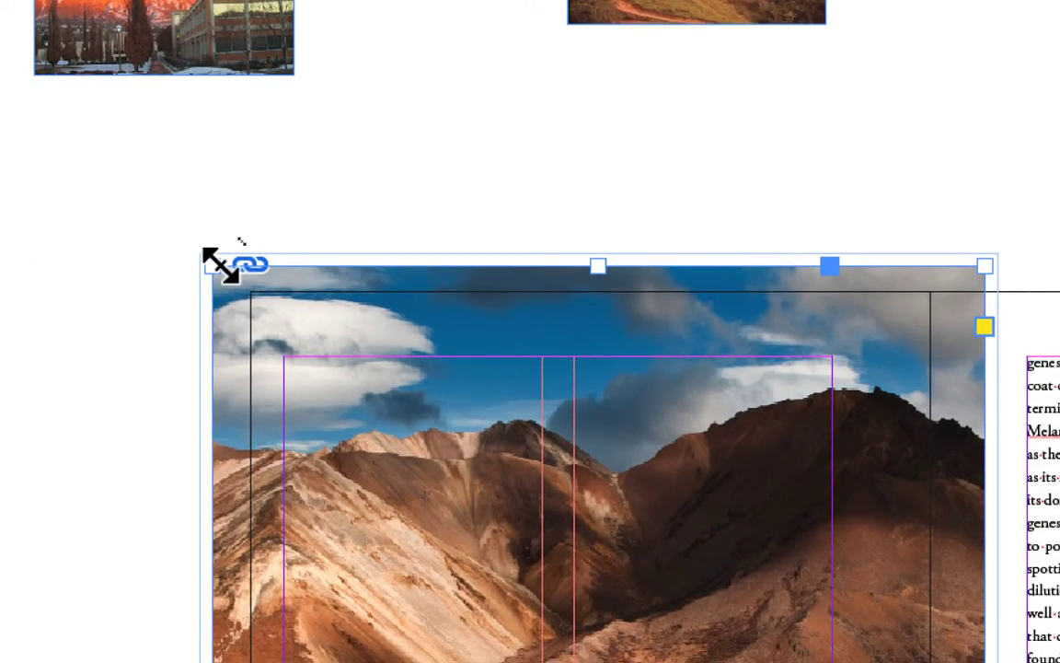
pyautogui.moveTo(220, 265); pyautogui.dragTo(237, 267)
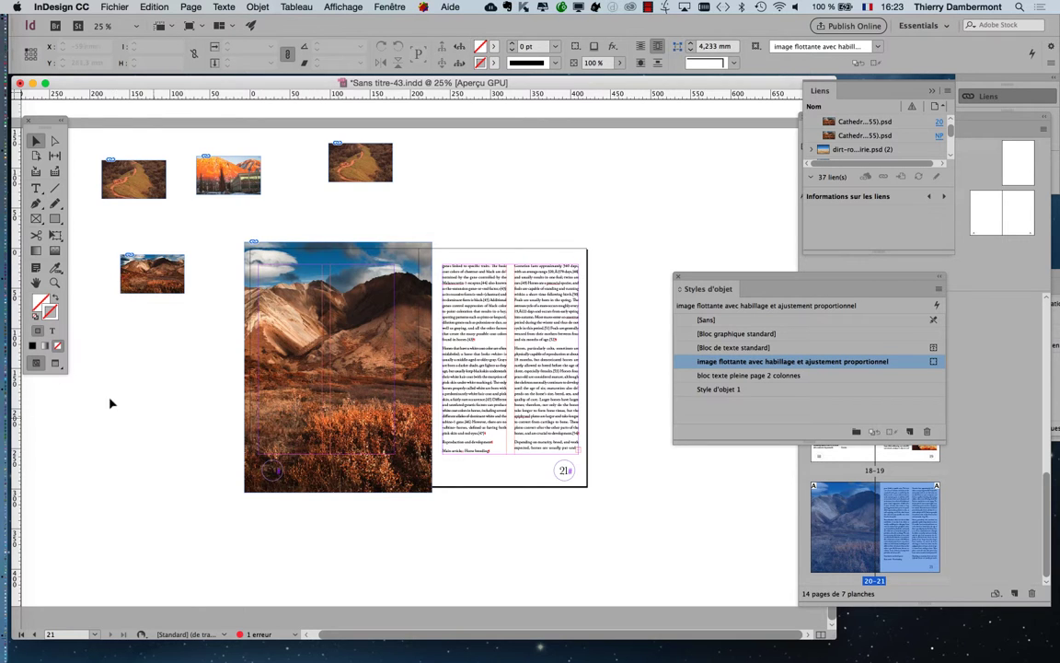
# Alternate between Preview and Normal display on spread 20–21 to examine the image's overhang beyond the page edges
pyautogui.click(59, 365)
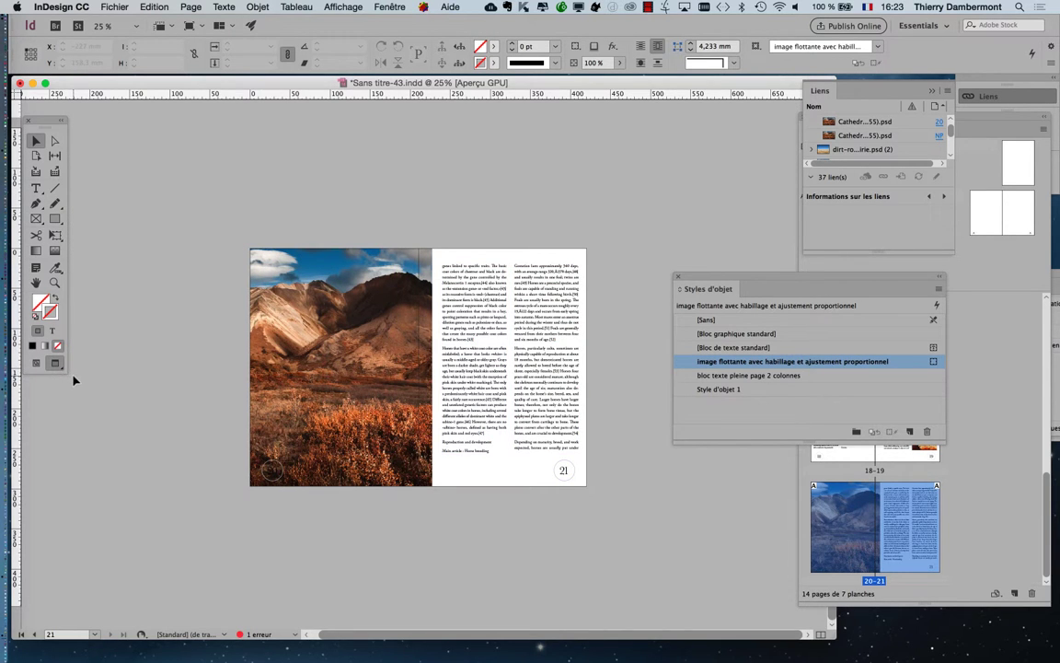
pyautogui.click(37, 364)
pyautogui.scroll(2, 235, 246)
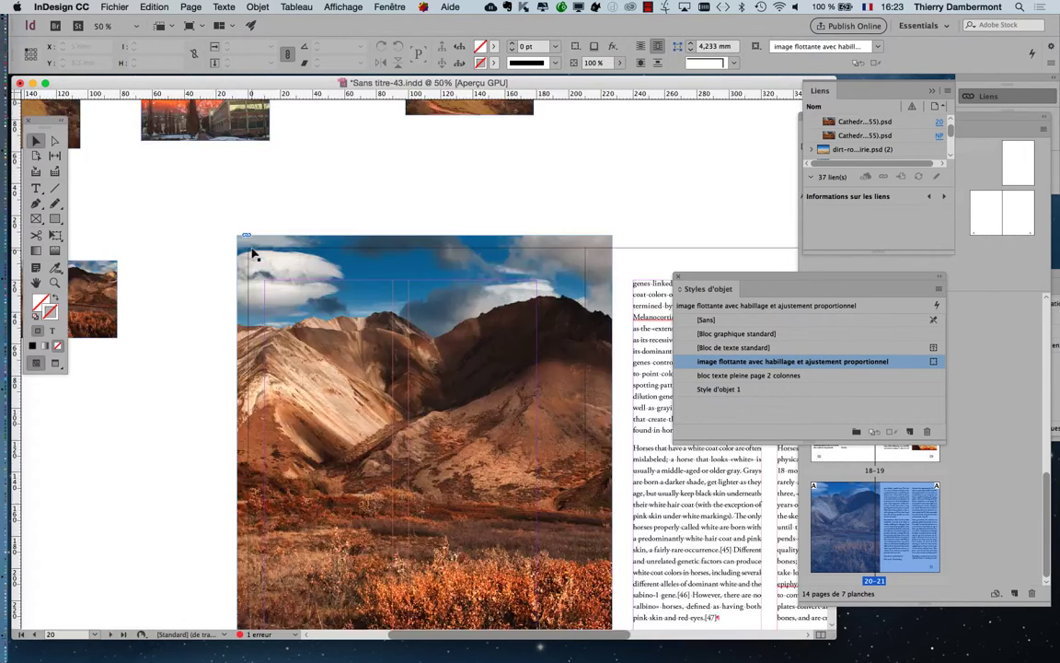
pyautogui.click(59, 365)
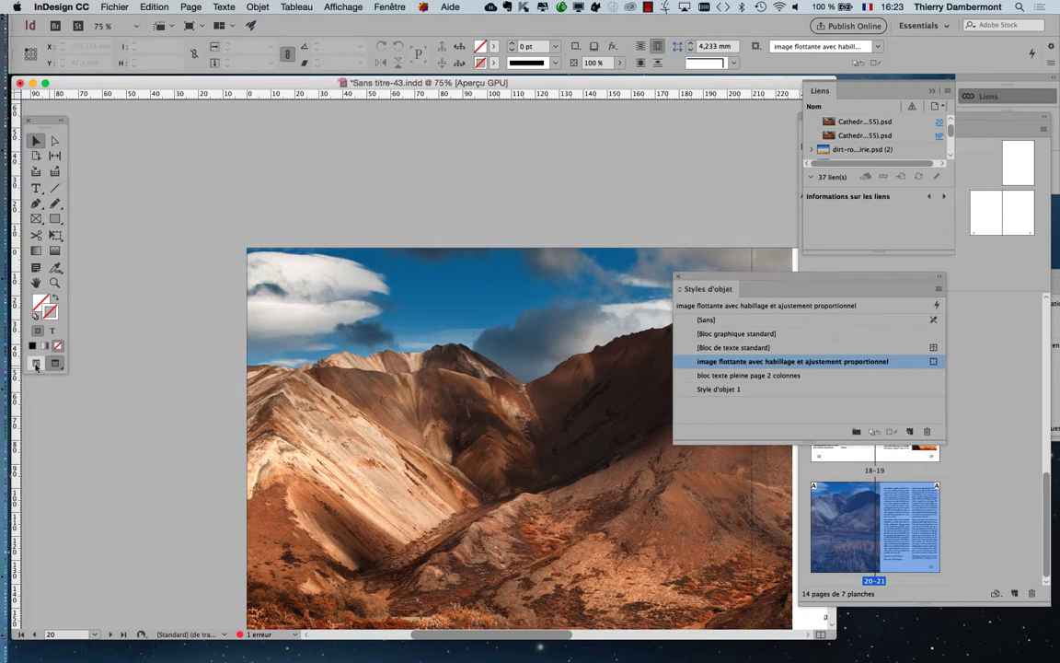
pyautogui.click(37, 364)
pyautogui.click(59, 365)
# Reposition the tool palette nearer page 20 and compare the image's upper-left corner in Normal and Preview display
pyautogui.moveTo(44, 120); pyautogui.dragTo(137, 153)
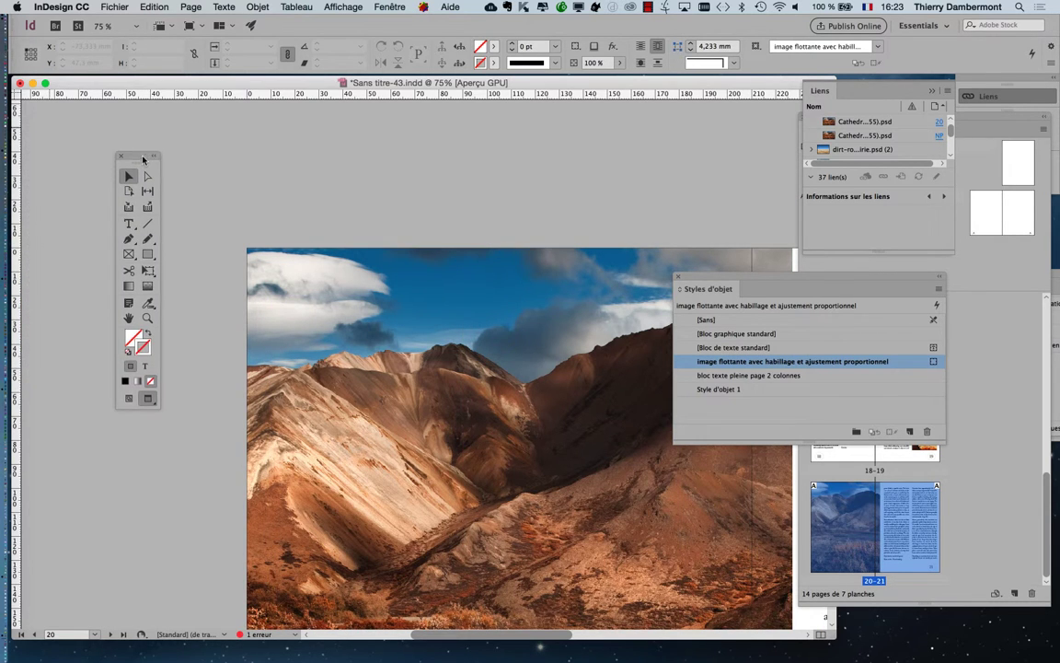
pyautogui.click(131, 400)
pyautogui.click(151, 399)
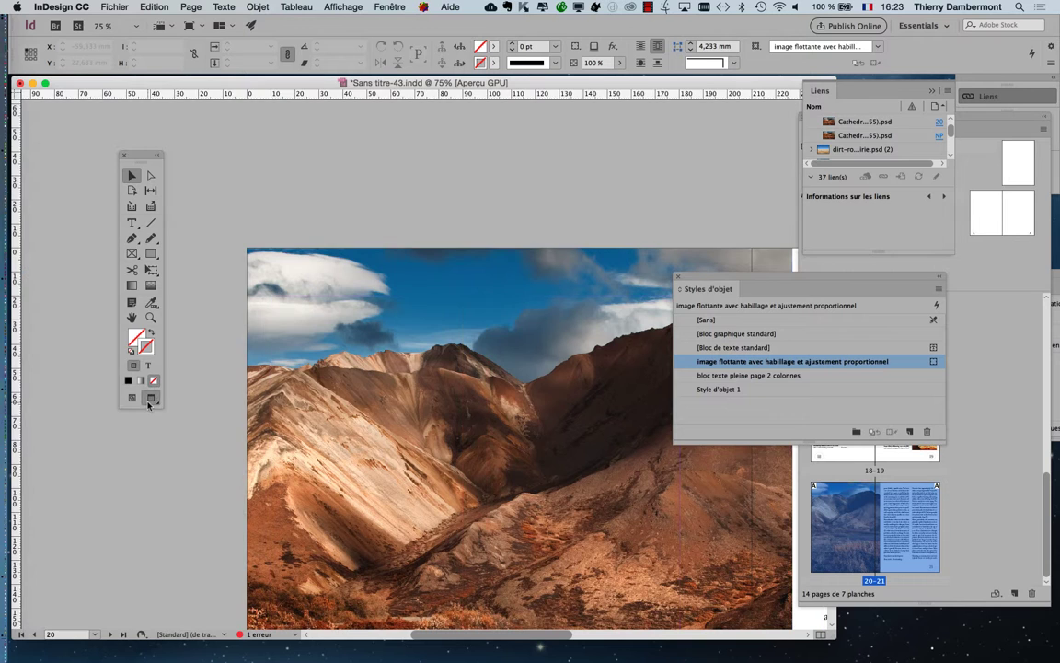
pyautogui.click(131, 399)
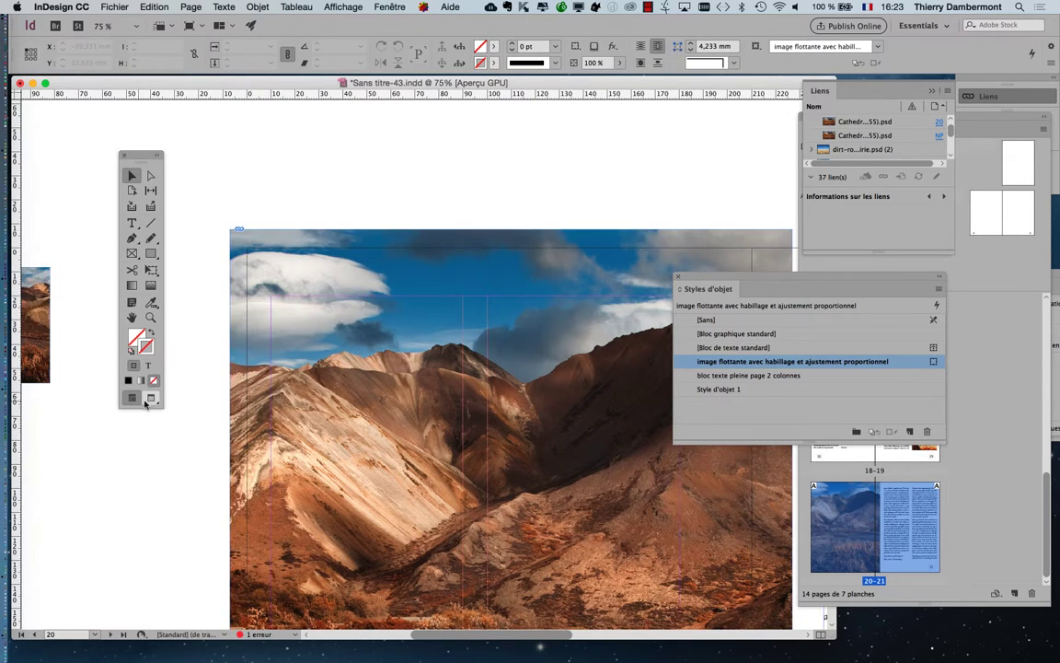
pyautogui.click(151, 399)
pyautogui.click(132, 399)
pyautogui.click(151, 399)
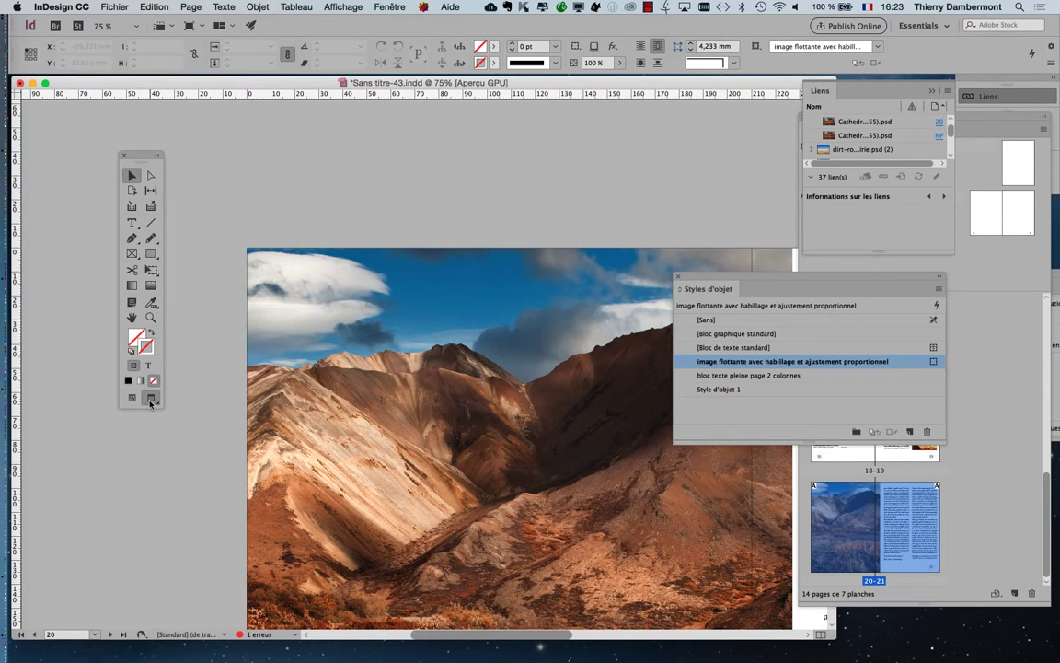
pyautogui.click(132, 399)
pyautogui.click(150, 401)
pyautogui.moveTo(137, 154); pyautogui.dragTo(105, 146)
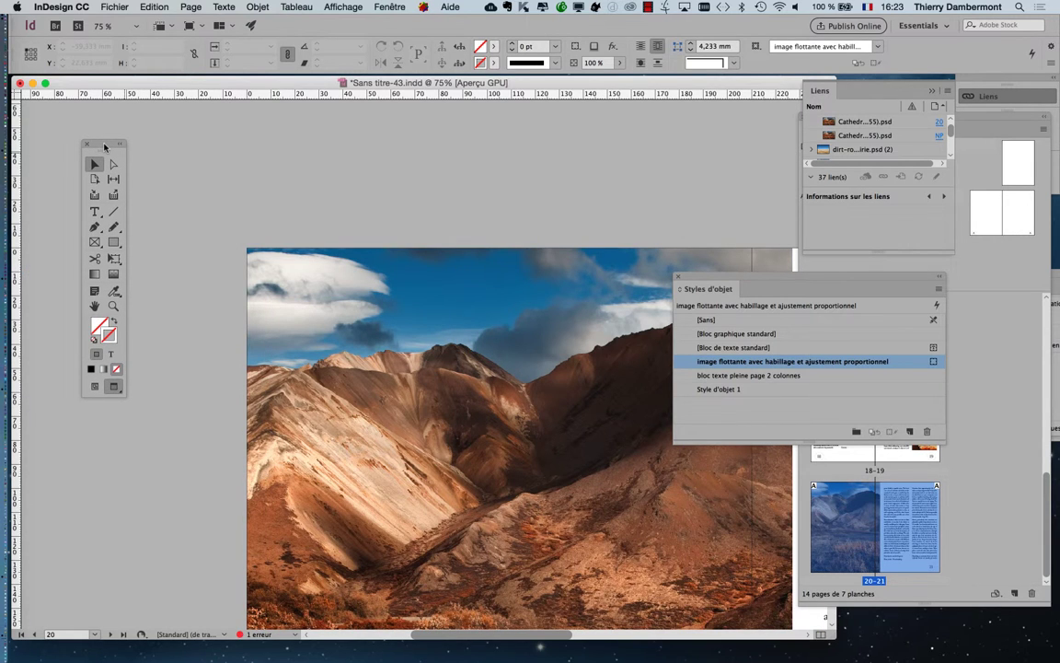